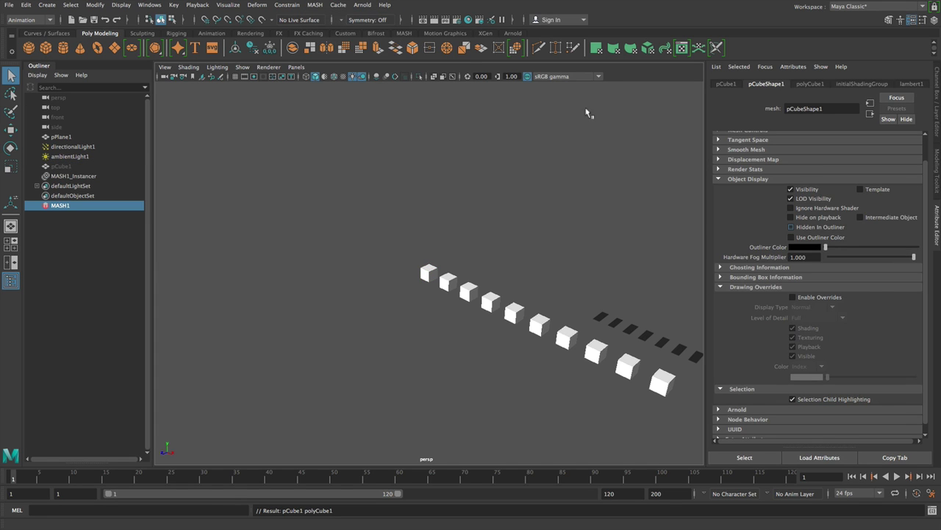
- Add a Dynamics node to the MASH network of cubes and set its Distribution Type to Grid
{"action": "left_click", "coordinate": [820, 181]}
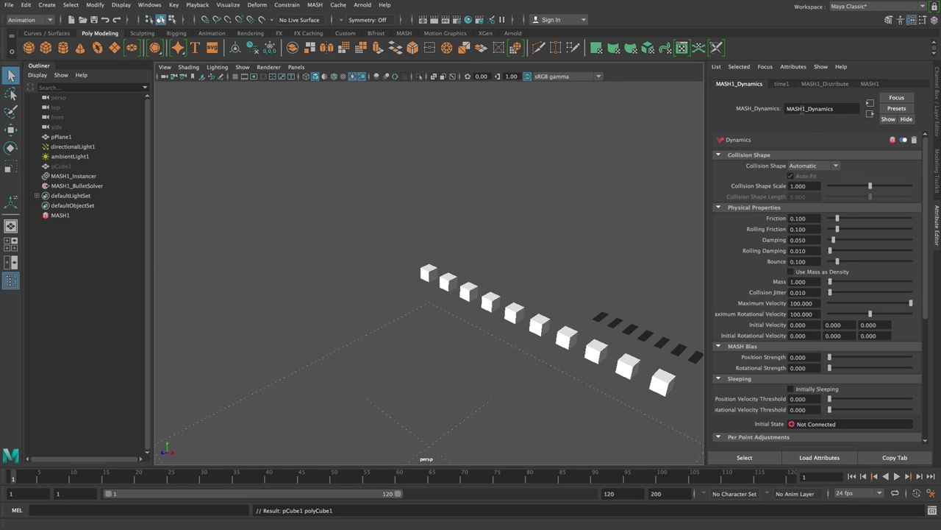
{"action": "left_click", "coordinate": [833, 86]}
{"action": "left_click", "coordinate": [818, 171]}
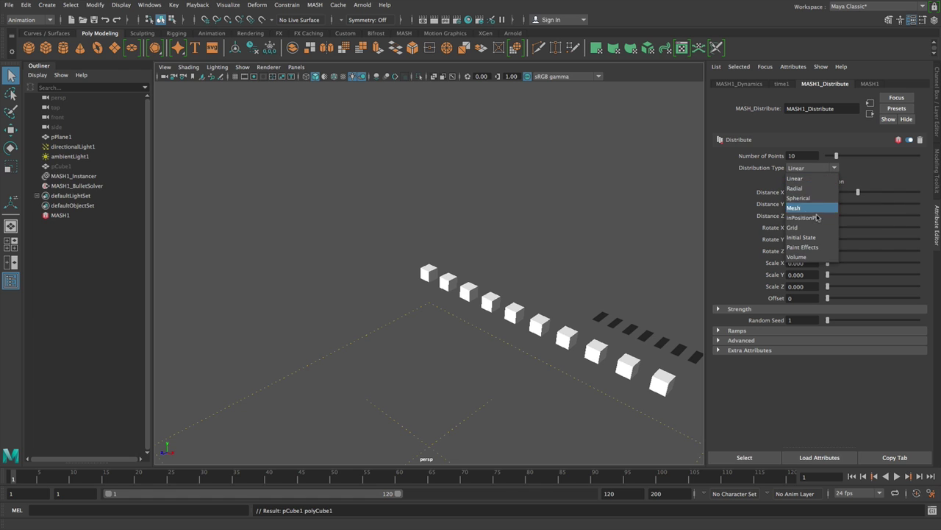
{"action": "left_click", "coordinate": [815, 228]}
- Set the cube grid to Grid X 6 and Grid Z 7, with Distance X about 11.7 and Distance Z about 12.2
{"action": "left_click", "coordinate": [847, 227]}
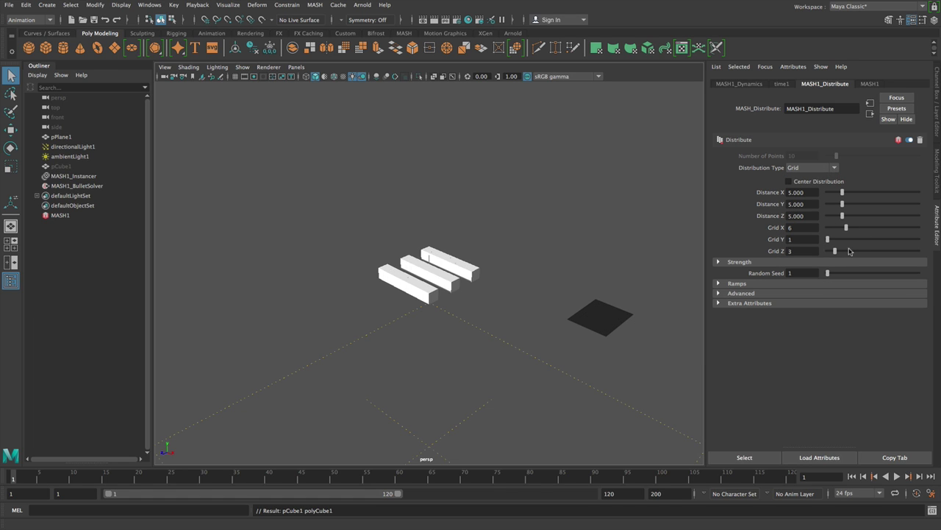
{"action": "left_click", "coordinate": [850, 250]}
{"action": "left_click", "coordinate": [863, 192]}
{"action": "left_click", "coordinate": [864, 217]}
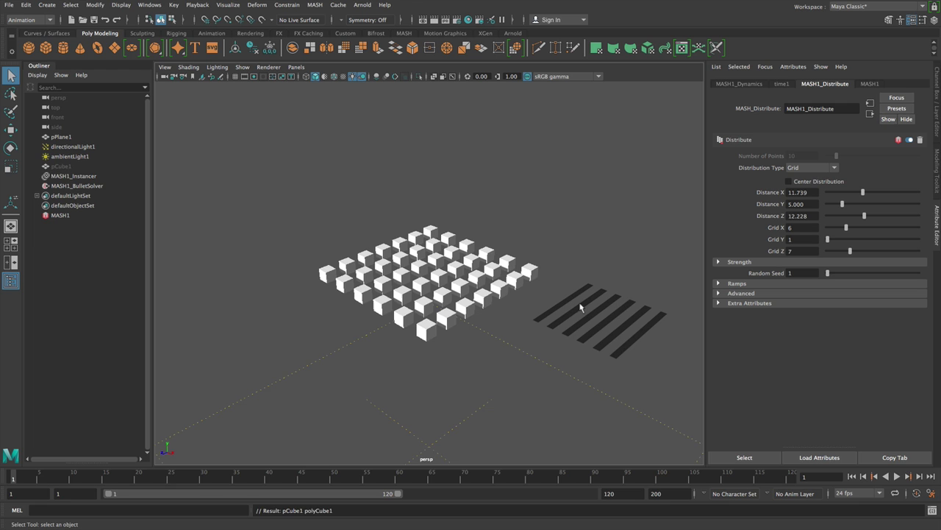
{"action": "middle_click_drag", "start_coordinate": [576, 385], "coordinate": [578, 328], "text": "alt"}
{"action": "right_click_drag", "start_coordinate": [579, 328], "coordinate": [522, 319], "text": "alt"}
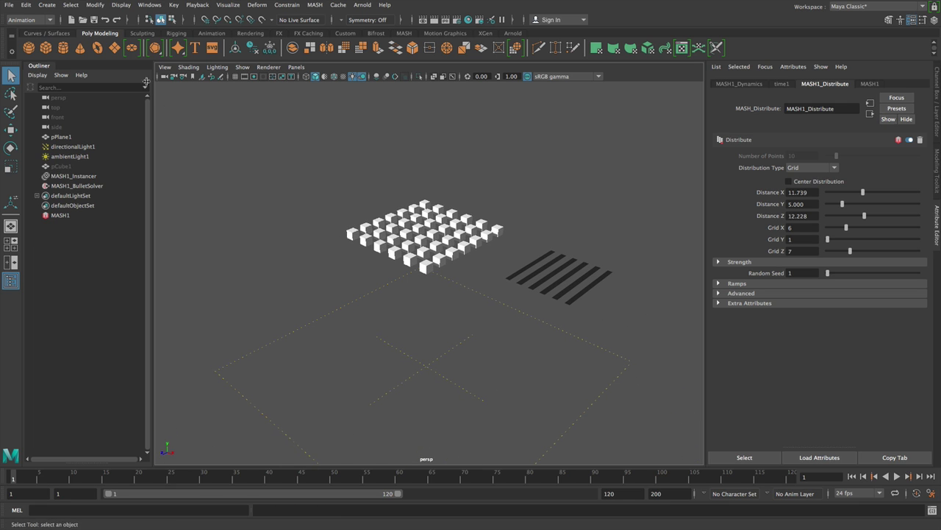
- Create a polygon sphere, scale it up uniformly to a large ball, and place it beneath the grid of cubes
{"action": "left_click", "coordinate": [28, 48]}
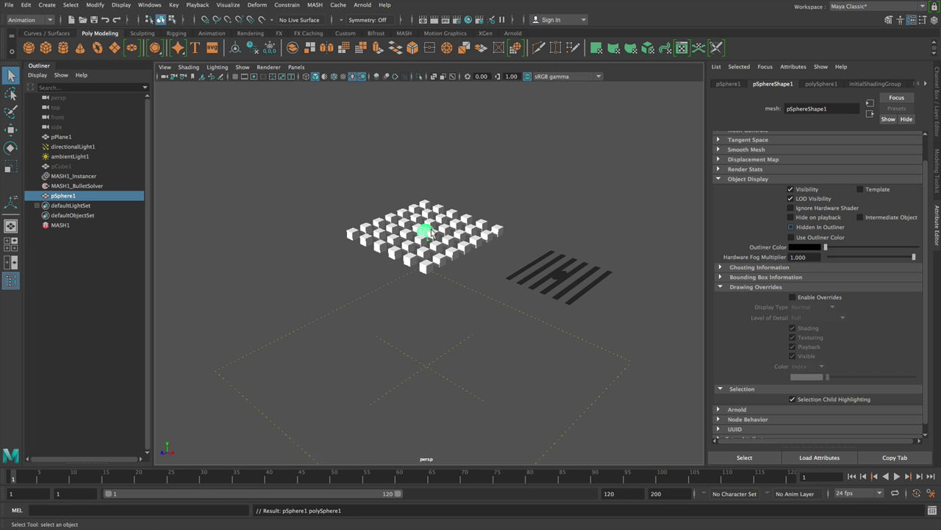
{"action": "key", "text": "r"}
{"action": "left_click_drag", "start_coordinate": [426, 234], "coordinate": [419, 297]}
{"action": "key", "text": "w"}
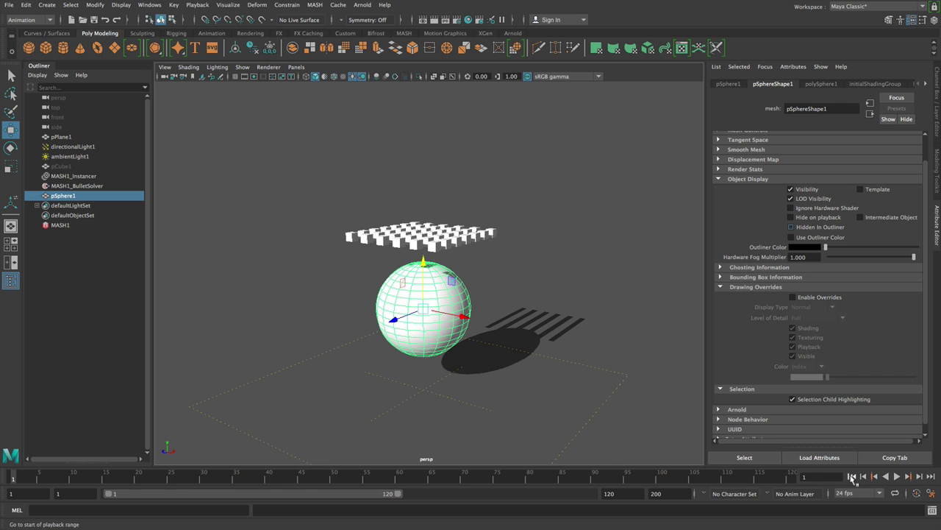
- Play the simulation to check how the falling cubes interact with the sphere, and rewind to the first frame
{"action": "left_click", "coordinate": [897, 476]}
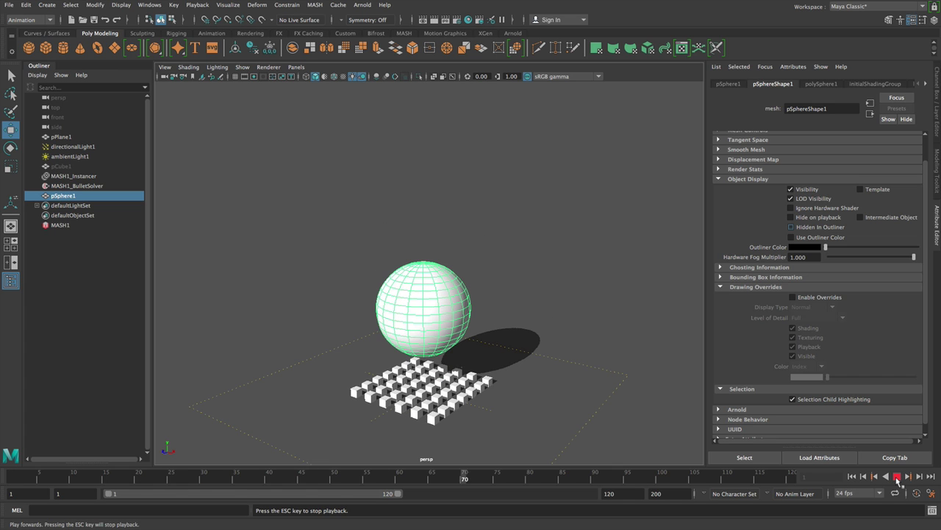
{"action": "left_click", "coordinate": [898, 476]}
{"action": "left_click", "coordinate": [851, 477]}
- Add pSphere1 to the Bullet solver's Collider Objects, play the simulation to test the collision, and rewind it
{"action": "left_click", "coordinate": [104, 187]}
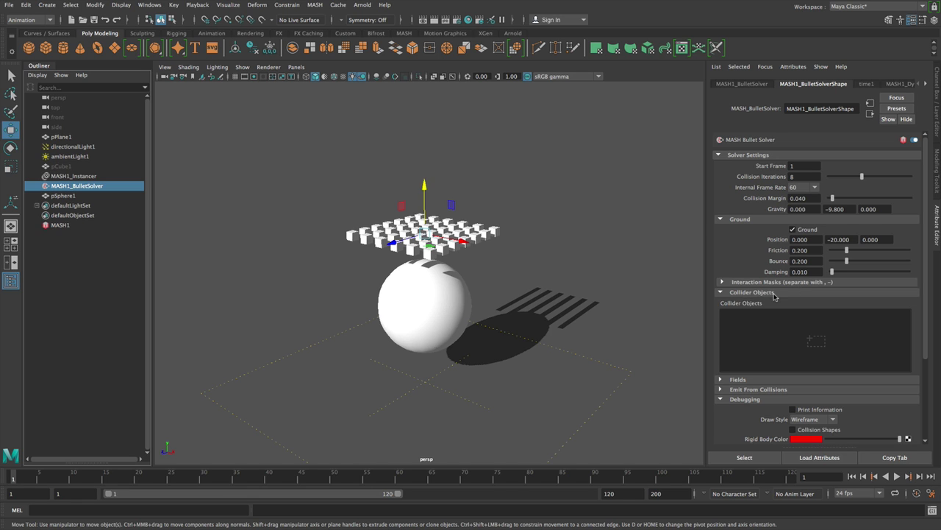
{"action": "left_click_drag", "start_coordinate": [63, 200], "coordinate": [785, 343]}
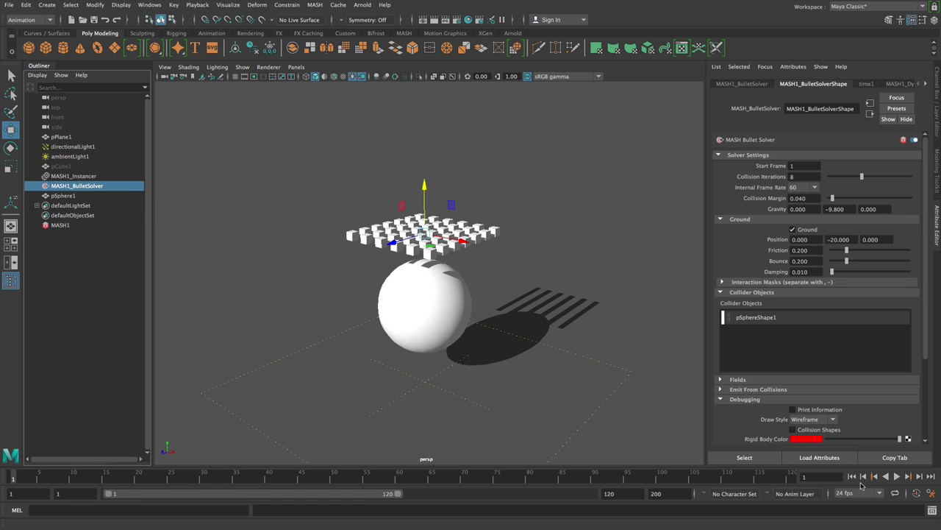
{"action": "left_click", "coordinate": [897, 477]}
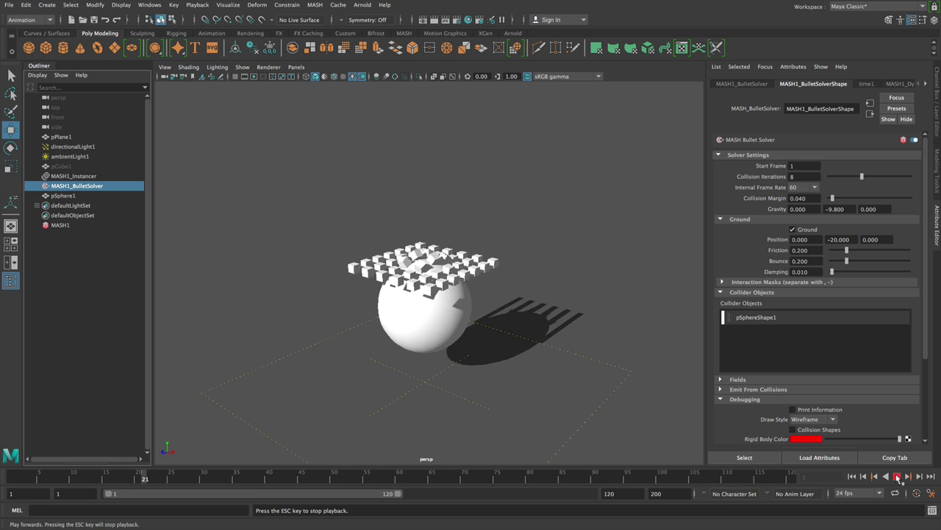
{"action": "left_click", "coordinate": [897, 477]}
{"action": "left_click", "coordinate": [865, 476]}
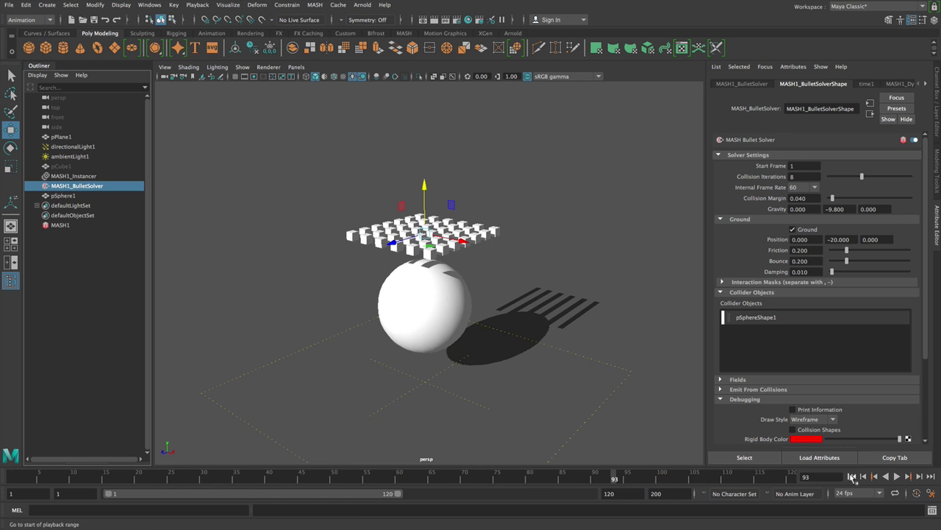
- Select the sphere shape from the solver's collider list and expand its MASH attributes
{"action": "left_click", "coordinate": [757, 318]}
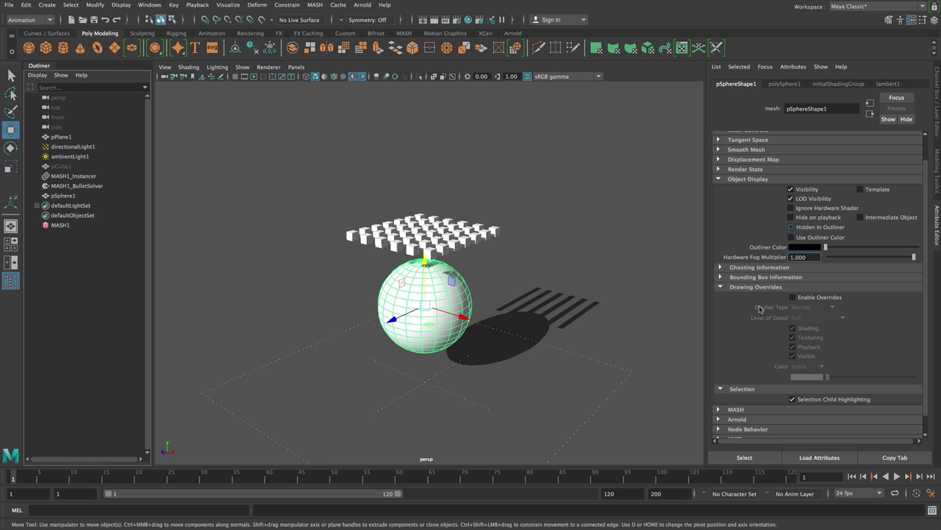
{"action": "left_click", "coordinate": [786, 86]}
{"action": "left_click", "coordinate": [723, 85]}
{"action": "left_click", "coordinate": [732, 180]}
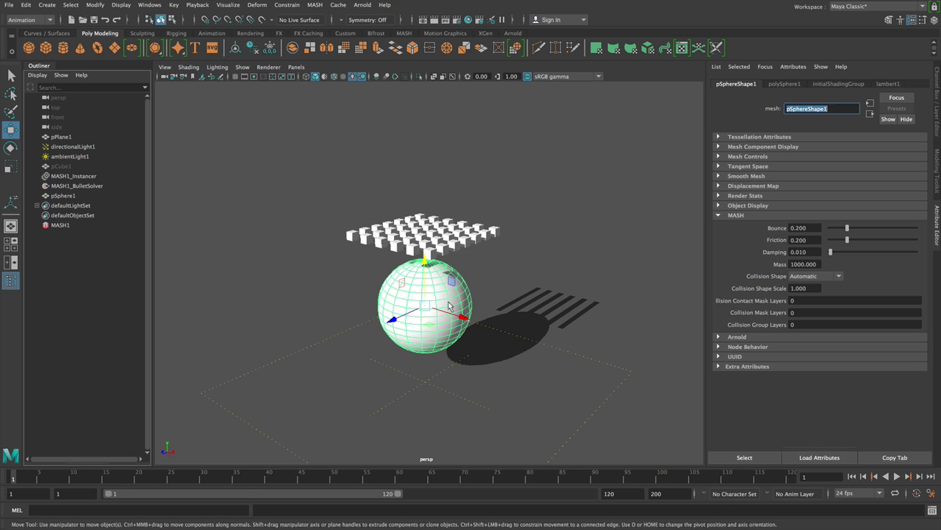
- Set the sphere collider's Collision Shape to Sphere, play the simulation, and rewind to the first frame
{"action": "left_click", "coordinate": [815, 277]}
{"action": "left_click", "coordinate": [812, 307]}
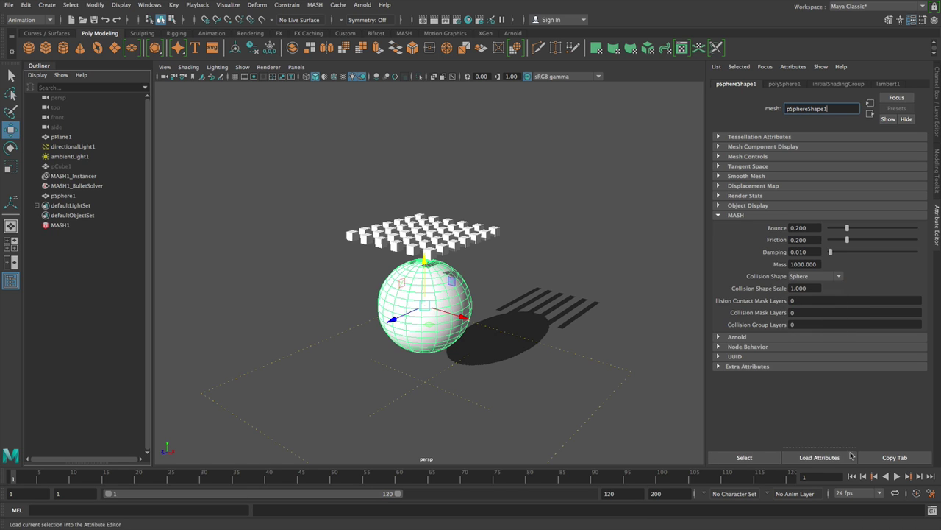
{"action": "left_click", "coordinate": [897, 476]}
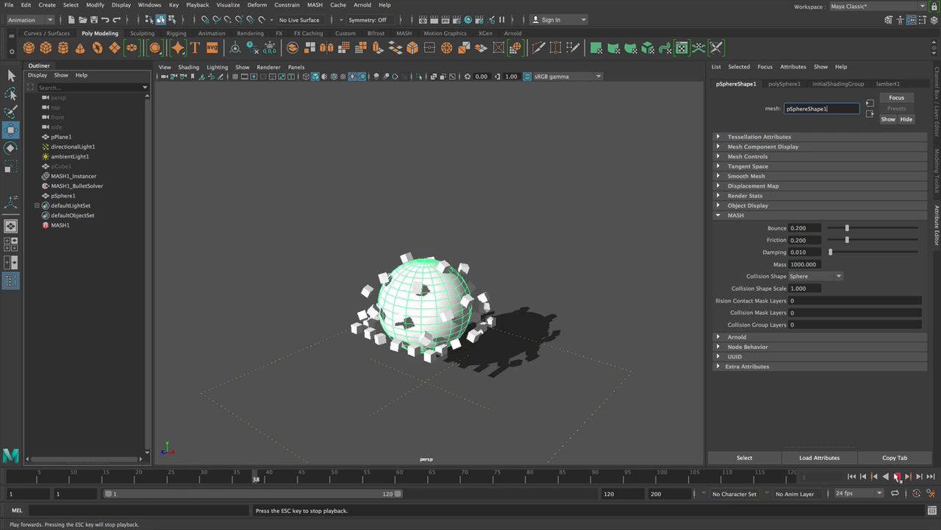
{"action": "left_click", "coordinate": [897, 476]}
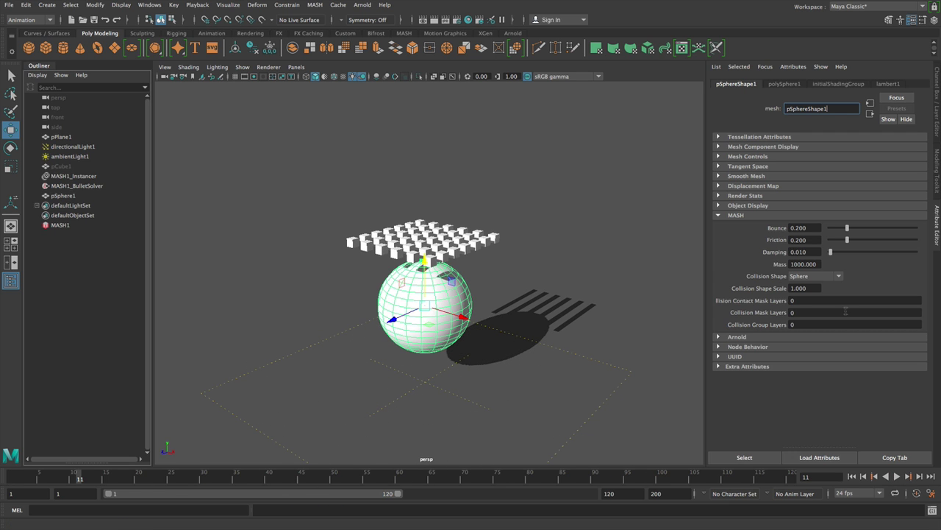
{"action": "left_click", "coordinate": [852, 476]}
- Try the Hull collision shape on the sphere in the simulation and set it back to Automatic
{"action": "left_click", "coordinate": [814, 276]}
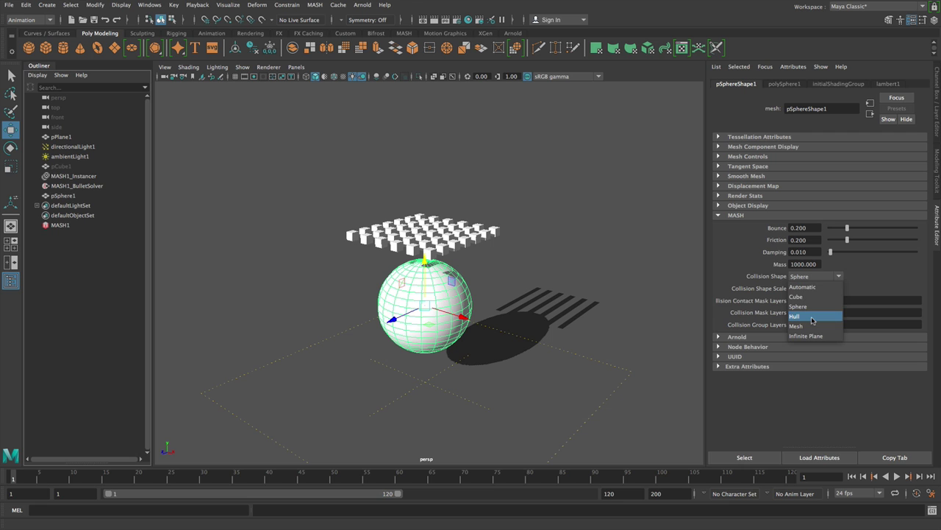
{"action": "left_click", "coordinate": [814, 316]}
{"action": "left_click", "coordinate": [897, 476]}
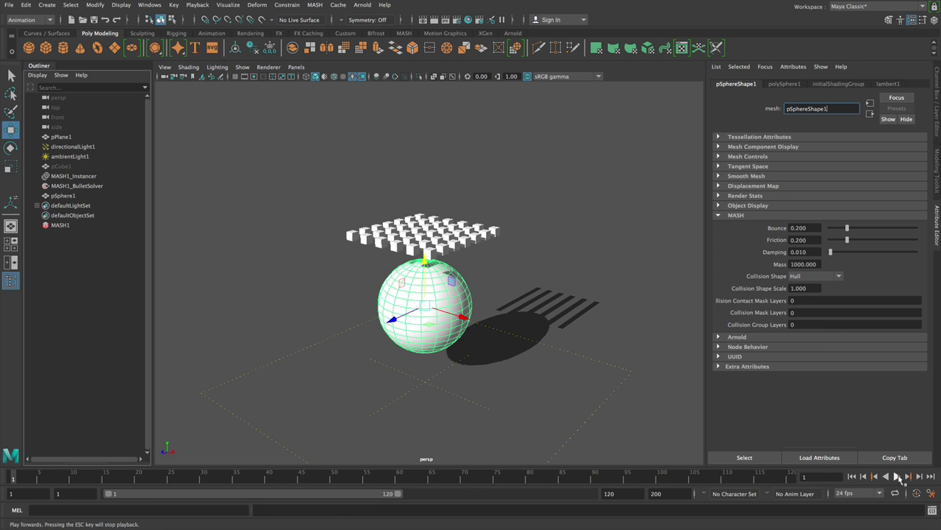
{"action": "left_click", "coordinate": [853, 476]}
{"action": "left_click", "coordinate": [817, 276]}
{"action": "left_click", "coordinate": [818, 286]}
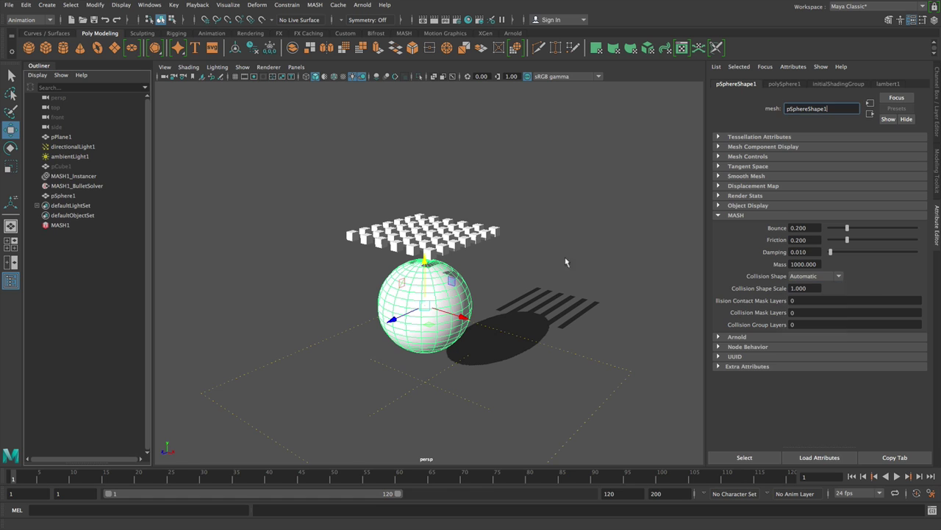
- Scale the sphere down slightly and raise it closer to the underside of the cube grid
{"action": "left_click_drag", "start_coordinate": [565, 262], "coordinate": [490, 278], "text": "alt"}
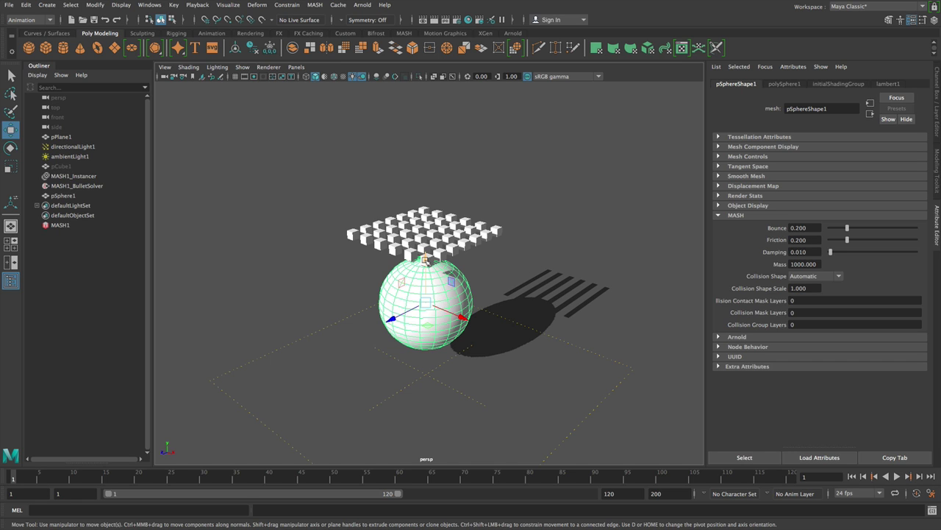
{"action": "left_click_drag", "start_coordinate": [430, 253], "coordinate": [485, 292], "text": "alt"}
{"action": "key", "text": "r"}
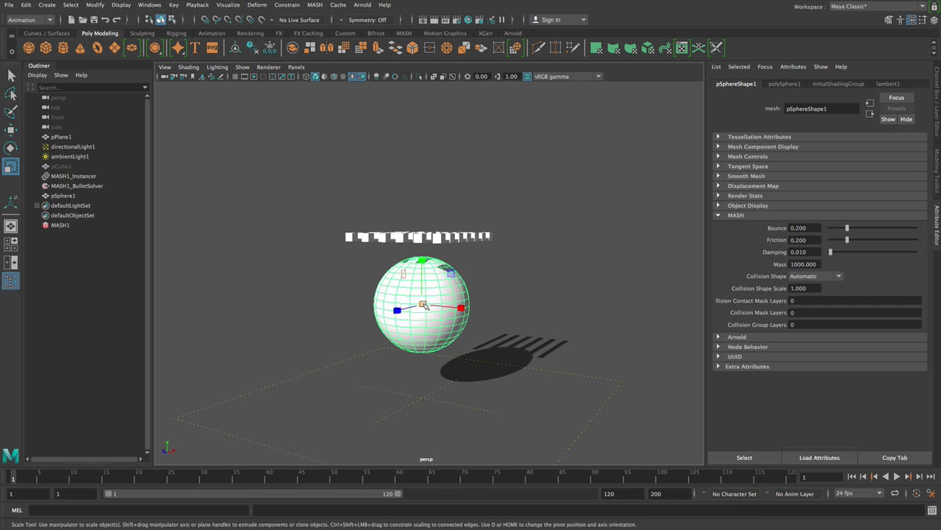
{"action": "left_click_drag", "start_coordinate": [423, 304], "coordinate": [415, 304]}
{"action": "key", "text": "w"}
{"action": "left_click_drag", "start_coordinate": [423, 257], "coordinate": [422, 246]}
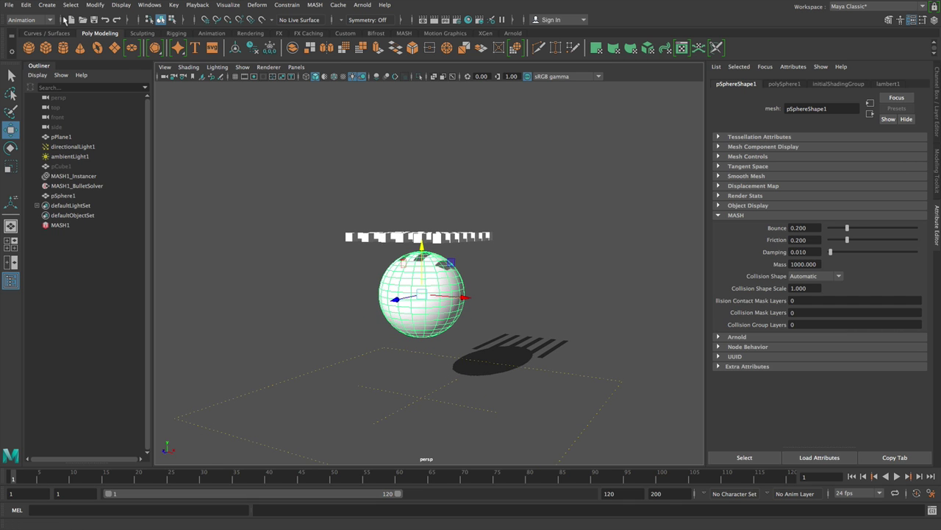
- Create a polygon plane, lower it beneath the sphere, and scale it up to nearly cover the solver's ground area
{"action": "left_click", "coordinate": [115, 48]}
{"action": "left_click_drag", "start_coordinate": [514, 292], "coordinate": [466, 245], "text": "alt"}
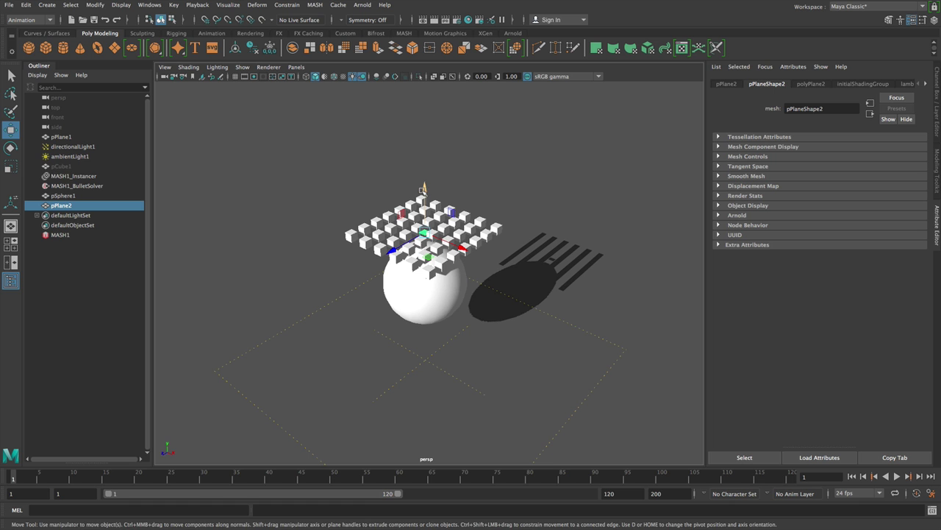
{"action": "left_click_drag", "start_coordinate": [424, 190], "coordinate": [425, 297]}
{"action": "key", "text": "r"}
{"action": "left_click_drag", "start_coordinate": [425, 338], "coordinate": [599, 349]}
{"action": "left_click_drag", "start_coordinate": [531, 356], "coordinate": [505, 340], "text": "alt"}
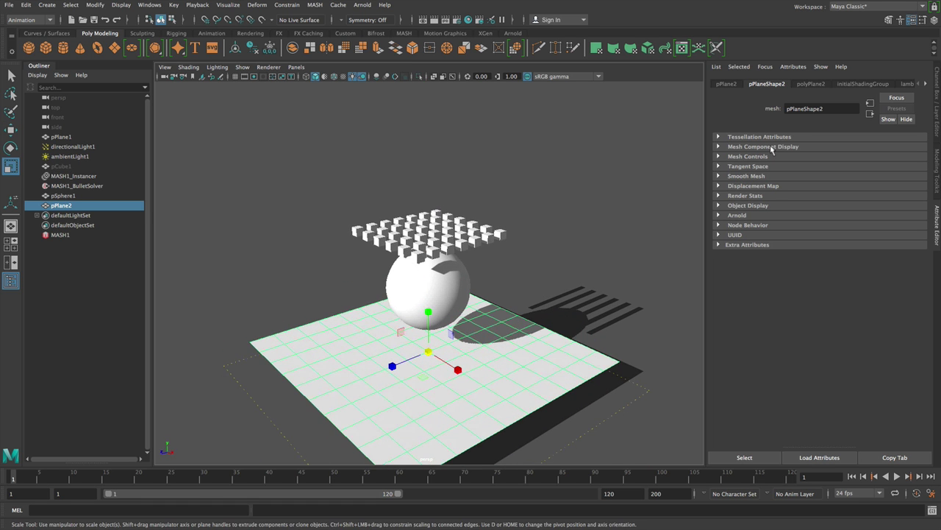
- Set the new plane's width and height subdivisions to 19 and apply a Texture deformer to it
{"action": "left_click", "coordinate": [811, 84]}
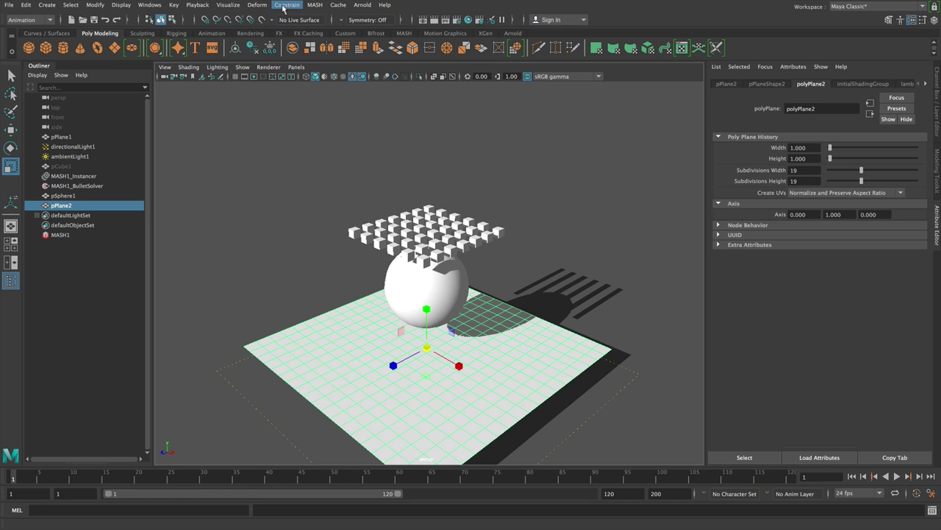
{"action": "left_click", "coordinate": [284, 7]}
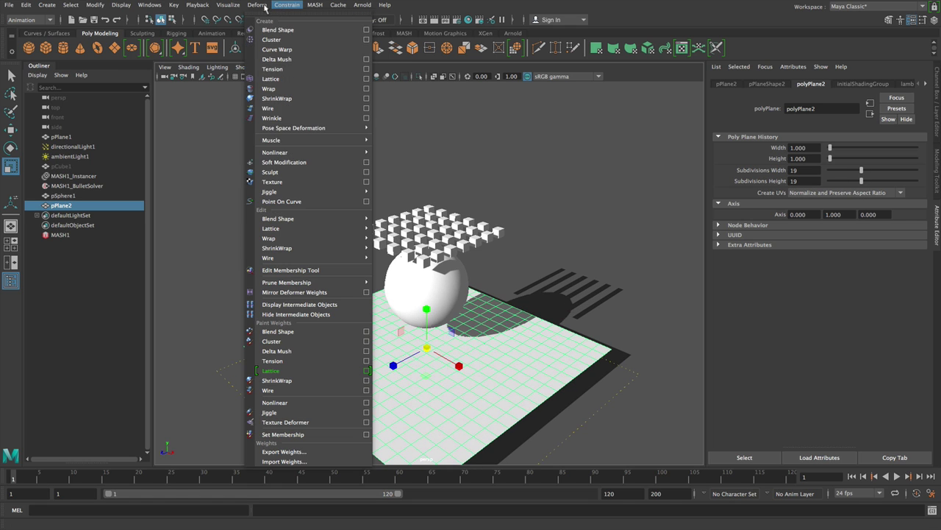
{"action": "left_click", "coordinate": [308, 182]}
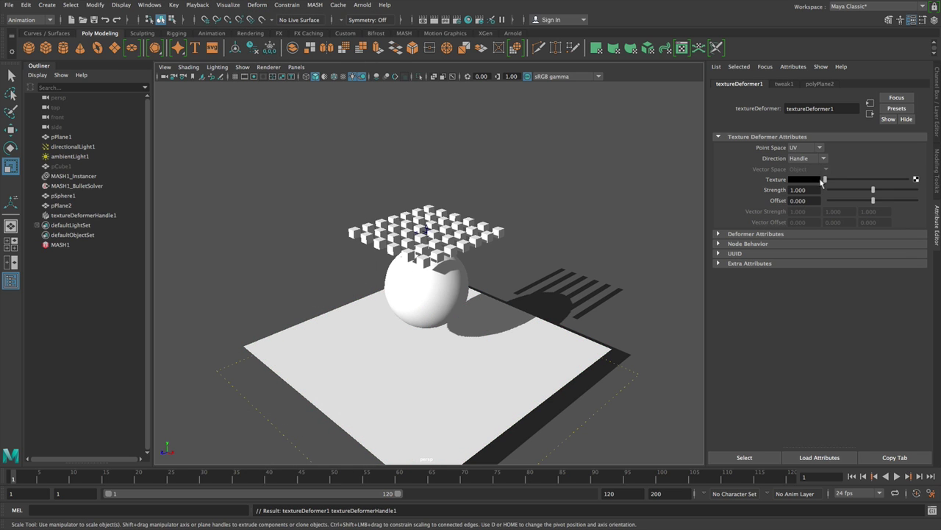
- Connect a Noise texture to the plane's texture deformer to ripple its surface
{"action": "left_click", "coordinate": [915, 179]}
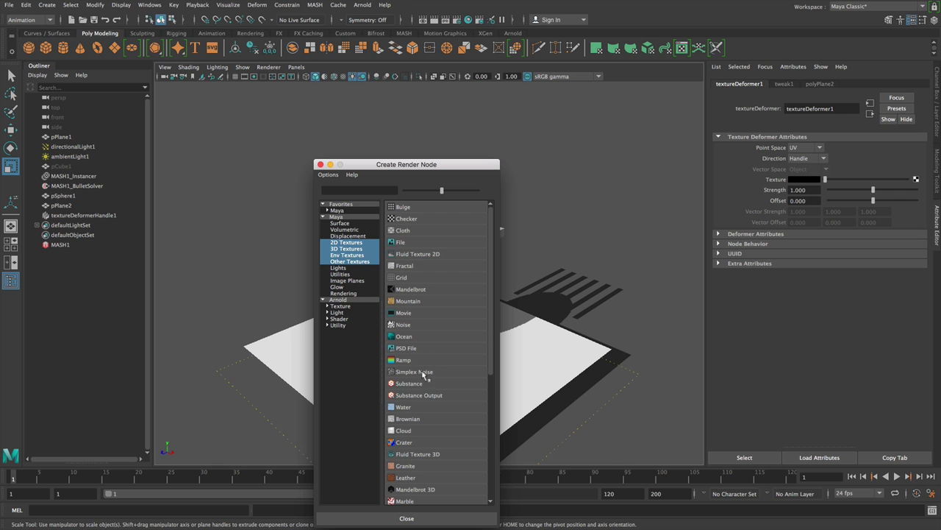
{"action": "left_click", "coordinate": [403, 324]}
{"action": "left_click_drag", "start_coordinate": [511, 359], "coordinate": [515, 338], "text": "alt"}
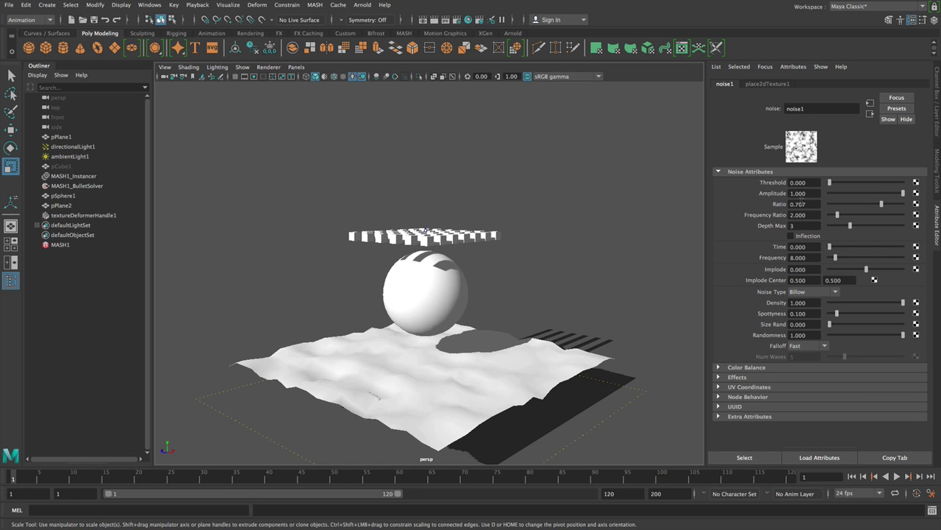
- Set the noise Frequency to 2 and key its Time at 0 on frame 1
{"action": "double_click", "coordinate": [812, 257]}
{"action": "key", "text": "Return"}
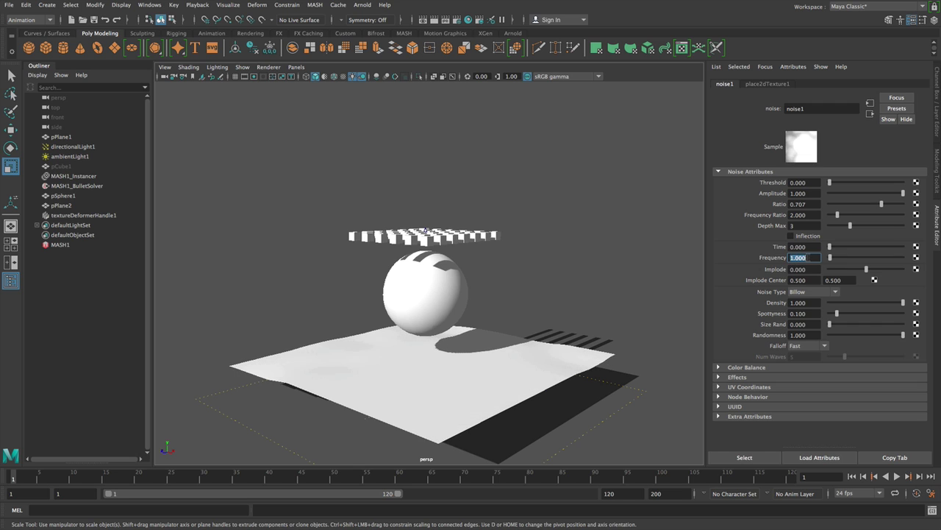
{"action": "right_click", "coordinate": [805, 246]}
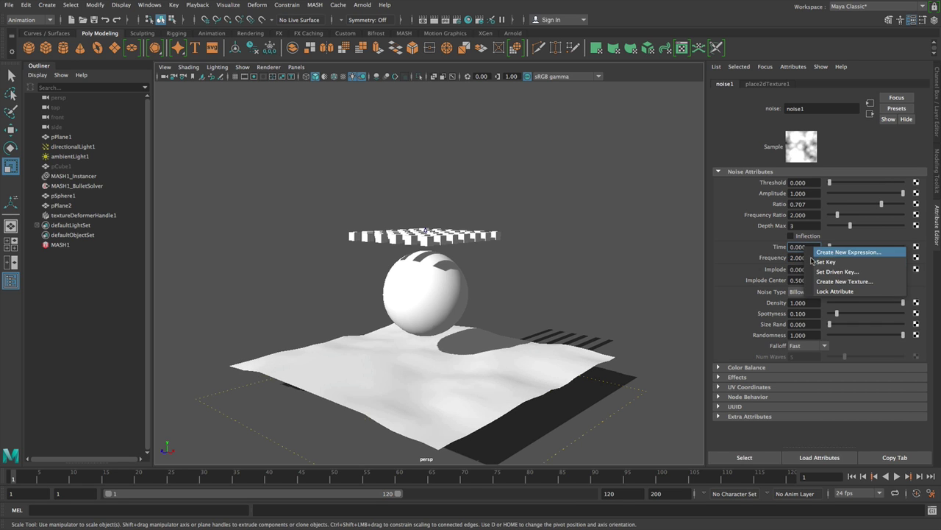
{"action": "left_click", "coordinate": [831, 261]}
- Extend the end of the playback range to frame 250
{"action": "left_click", "coordinate": [612, 493]}
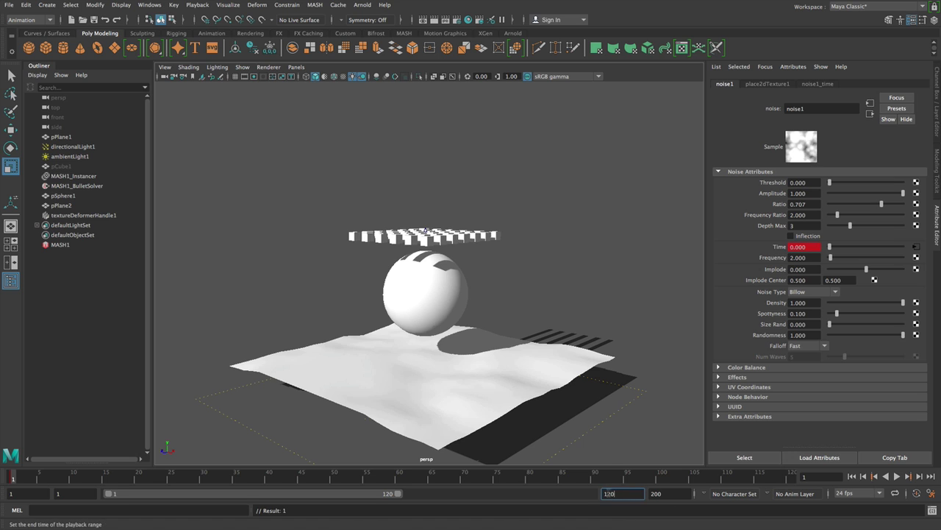
{"action": "type", "text": "250"}
{"action": "key", "text": "Return"}
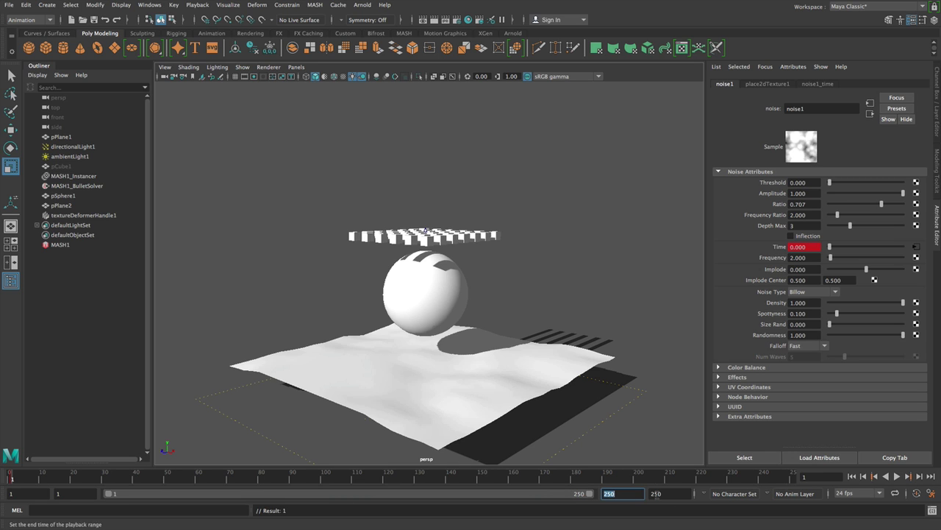
- Key the noise texture's Time at 3 on frame 250
{"action": "left_click_drag", "start_coordinate": [809, 247], "coordinate": [761, 243]}
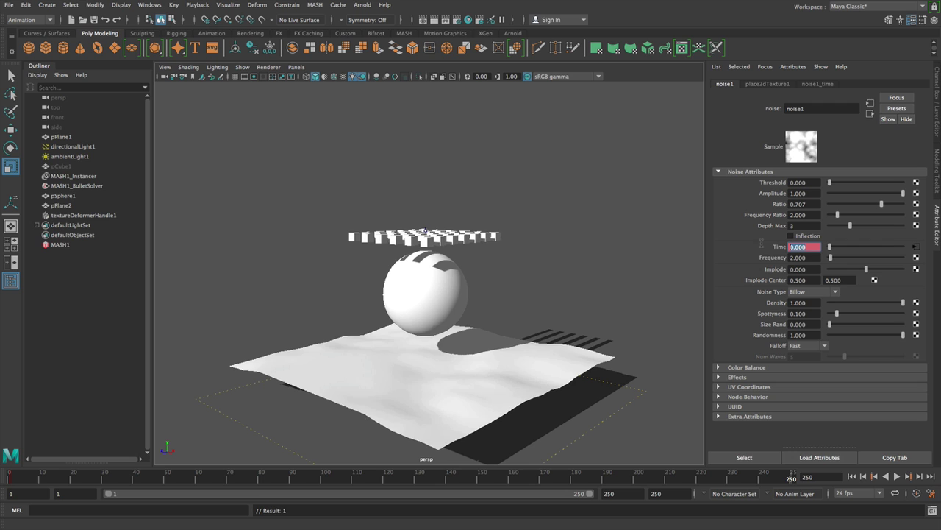
{"action": "type", "text": "3"}
{"action": "key", "text": "Return"}
{"action": "right_click", "coordinate": [796, 247]}
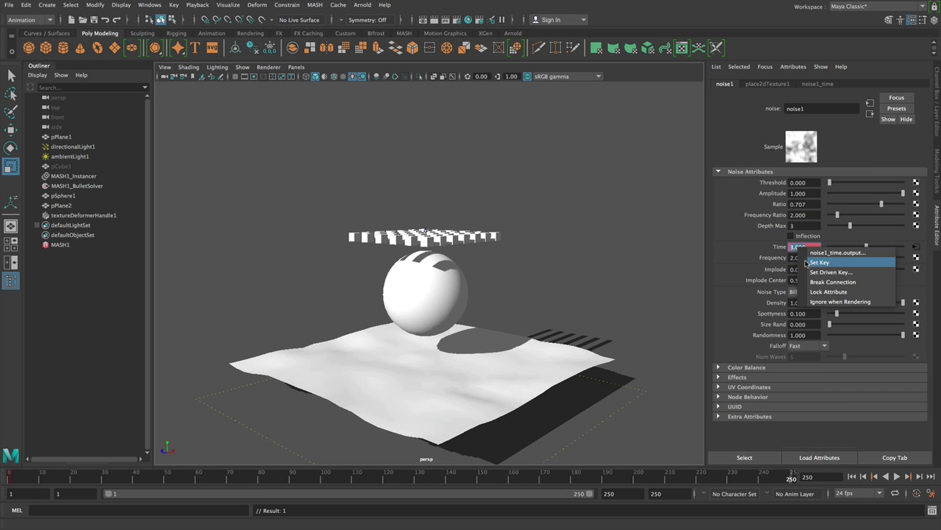
{"action": "left_click", "coordinate": [809, 261]}
- Raise the plane's texture deformer Strength to about 4.32
{"action": "left_click", "coordinate": [870, 113]}
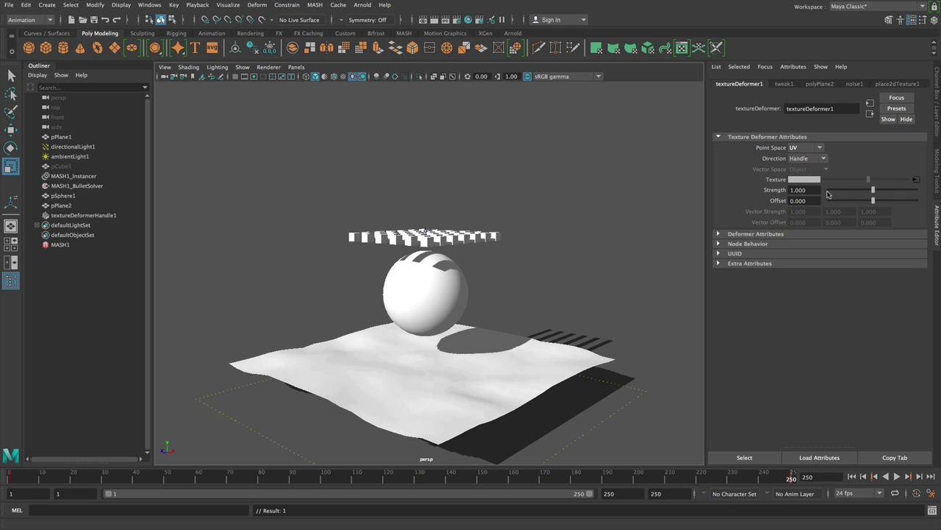
{"action": "left_click_drag", "start_coordinate": [828, 194], "coordinate": [937, 192]}
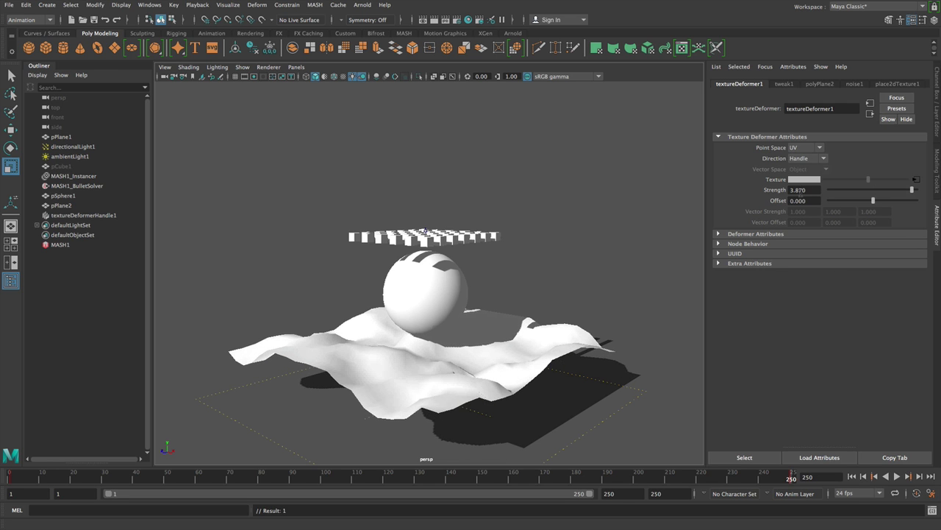
{"action": "left_click_drag", "start_coordinate": [800, 193], "coordinate": [823, 191], "text": "ctrl"}
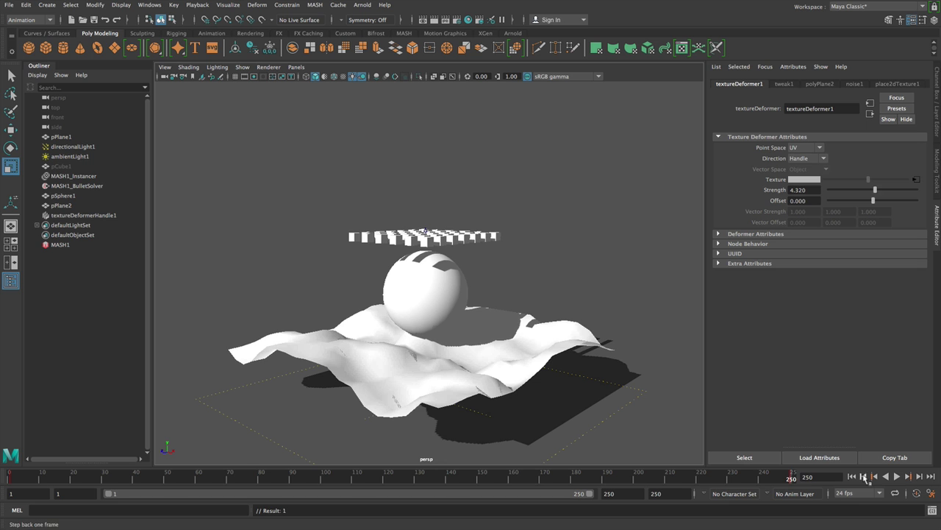
- Play the animation from the first frame to check the plane's rippling motion, and return to frame 1
{"action": "left_click", "coordinate": [853, 477]}
{"action": "left_click", "coordinate": [898, 476]}
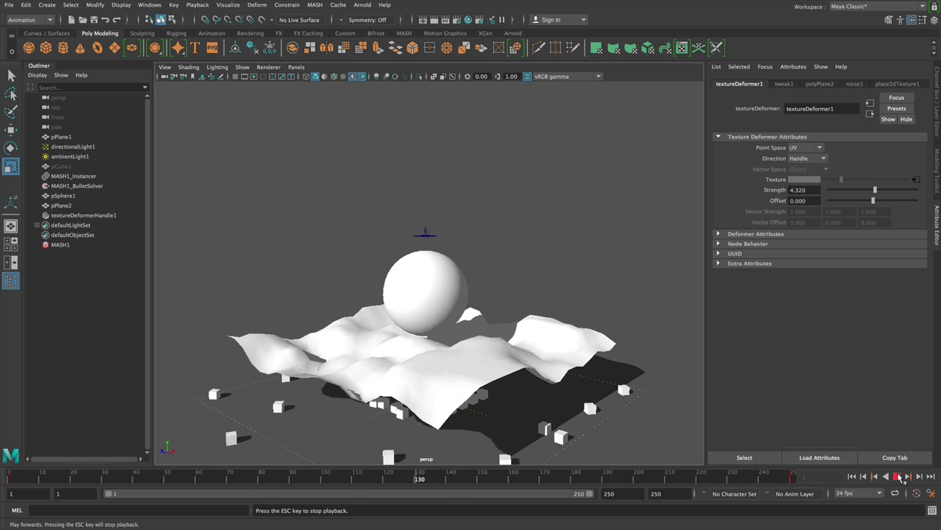
{"action": "left_click", "coordinate": [897, 476]}
{"action": "left_click", "coordinate": [853, 477]}
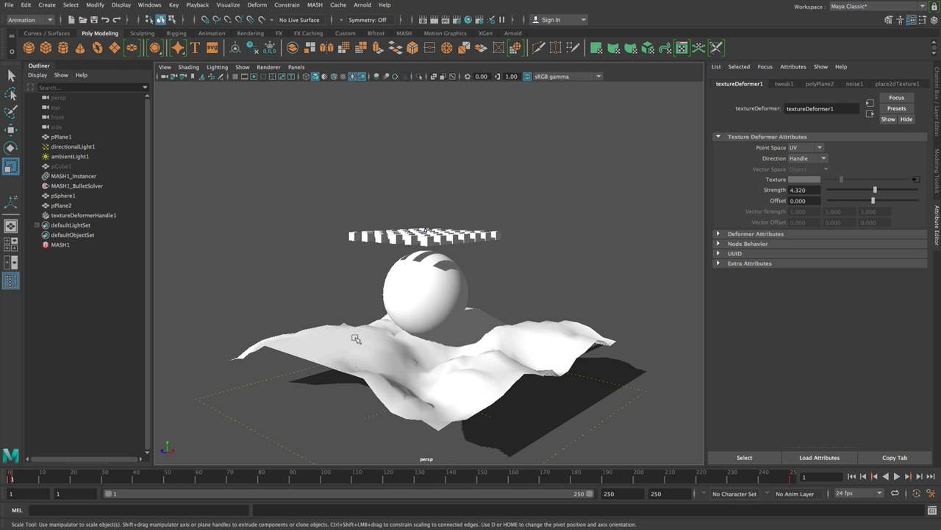
- Add pPlane2 to the MASH1_BulletSolver collider objects and play the simulation to nearly the end of the range
{"action": "left_click", "coordinate": [77, 185]}
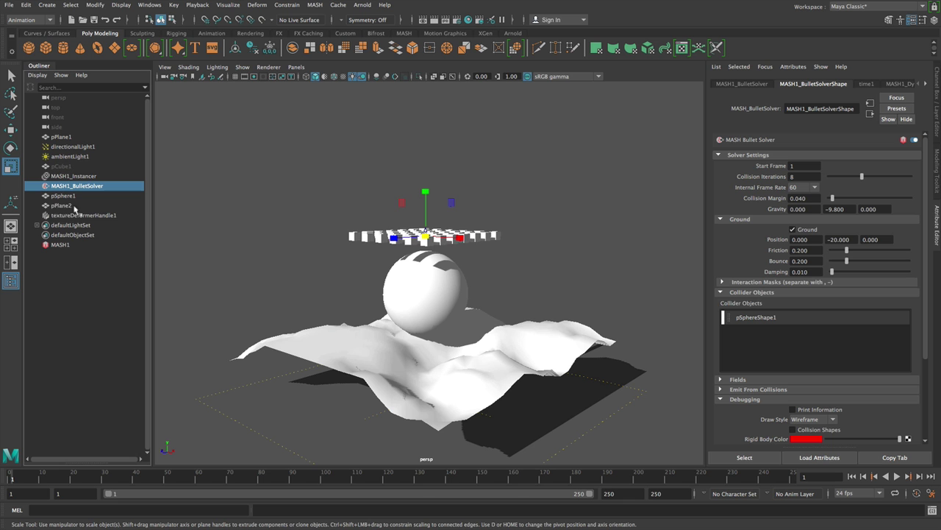
{"action": "middle_click_drag", "start_coordinate": [75, 208], "coordinate": [791, 360]}
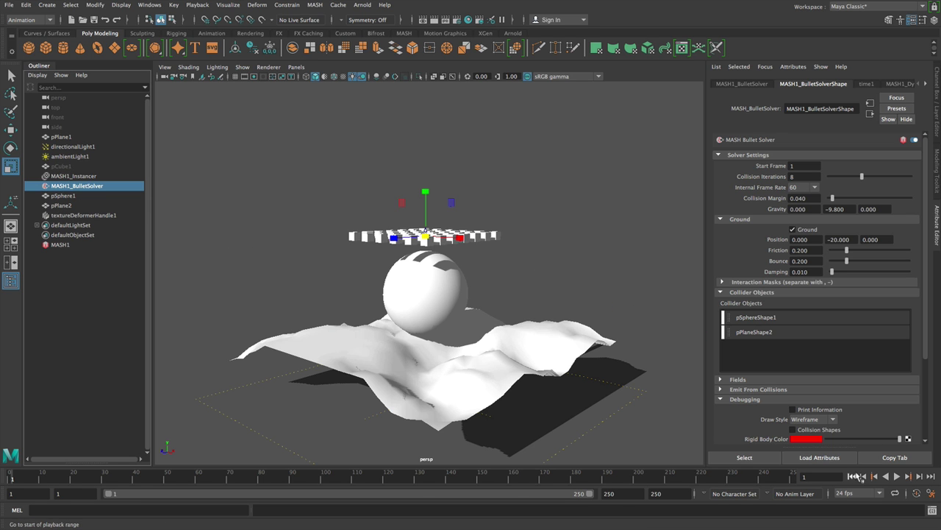
{"action": "left_click", "coordinate": [898, 477]}
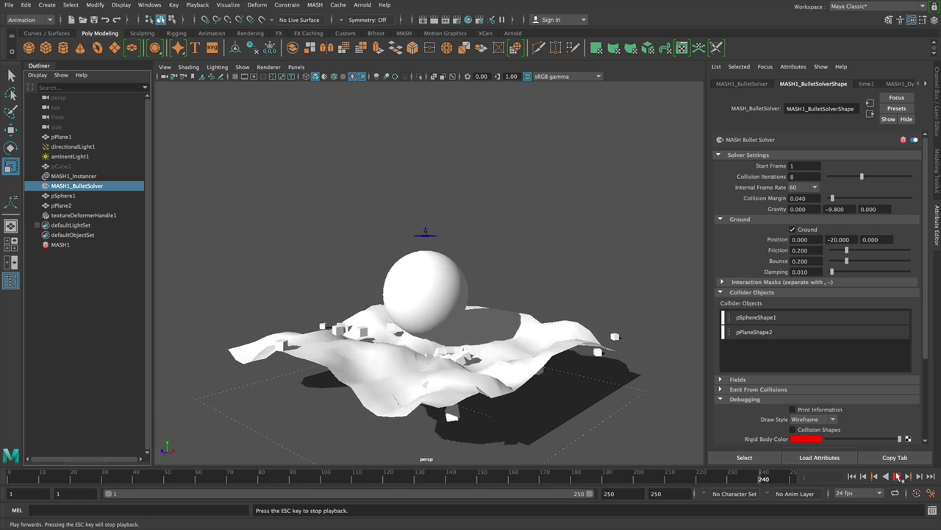
{"action": "left_click", "coordinate": [897, 477]}
- Examine up close how the cubes collide with the rippling plane, replay part of the simulation, and rewind to frame 1
{"action": "left_click_drag", "start_coordinate": [560, 375], "coordinate": [481, 350], "text": "alt"}
{"action": "right_click_drag", "start_coordinate": [481, 350], "coordinate": [574, 393], "text": "alt"}
{"action": "left_click_drag", "start_coordinate": [573, 392], "coordinate": [567, 378], "text": "alt"}
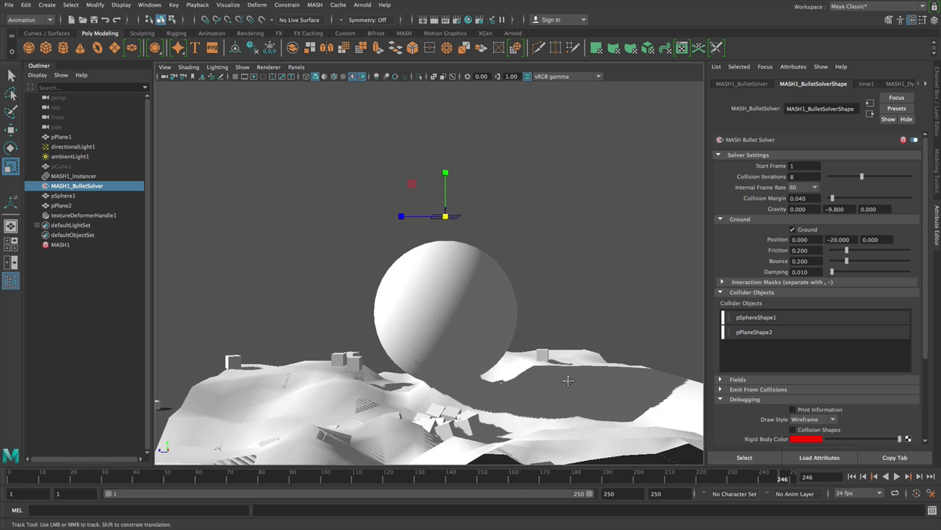
{"action": "middle_click_drag", "start_coordinate": [567, 378], "coordinate": [546, 340], "text": "alt"}
{"action": "left_click_drag", "start_coordinate": [546, 340], "coordinate": [547, 344], "text": "alt"}
{"action": "left_click_drag", "start_coordinate": [324, 314], "coordinate": [273, 305], "text": "alt"}
{"action": "right_click_drag", "start_coordinate": [274, 306], "coordinate": [242, 301], "text": "alt"}
{"action": "left_click_drag", "start_coordinate": [242, 302], "coordinate": [243, 309], "text": "alt"}
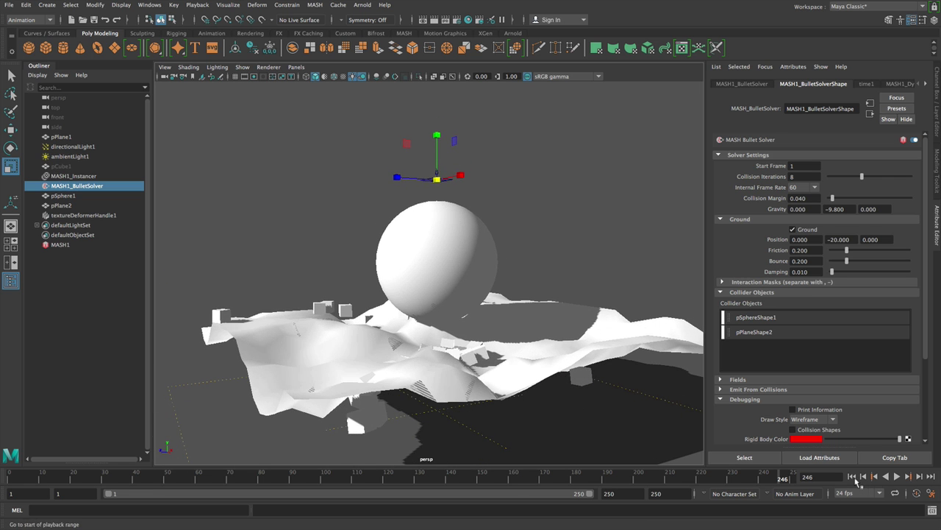
{"action": "left_click", "coordinate": [898, 476]}
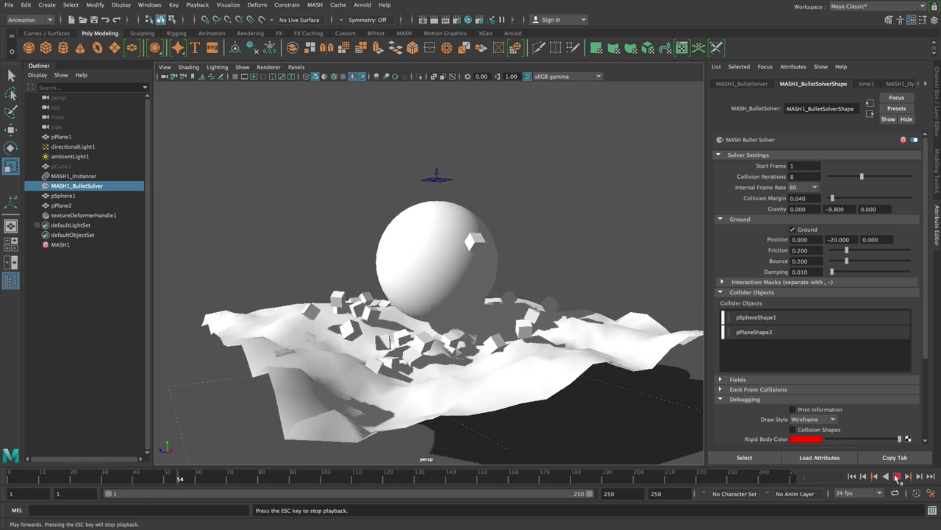
{"action": "left_click", "coordinate": [898, 477]}
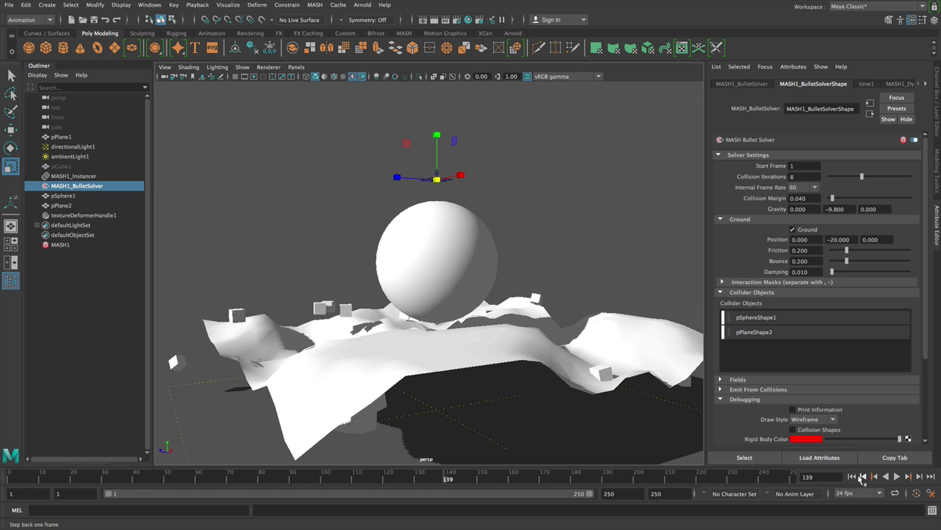
{"action": "left_click", "coordinate": [852, 476]}
{"action": "right_click_drag", "start_coordinate": [522, 340], "coordinate": [451, 302], "text": "alt"}
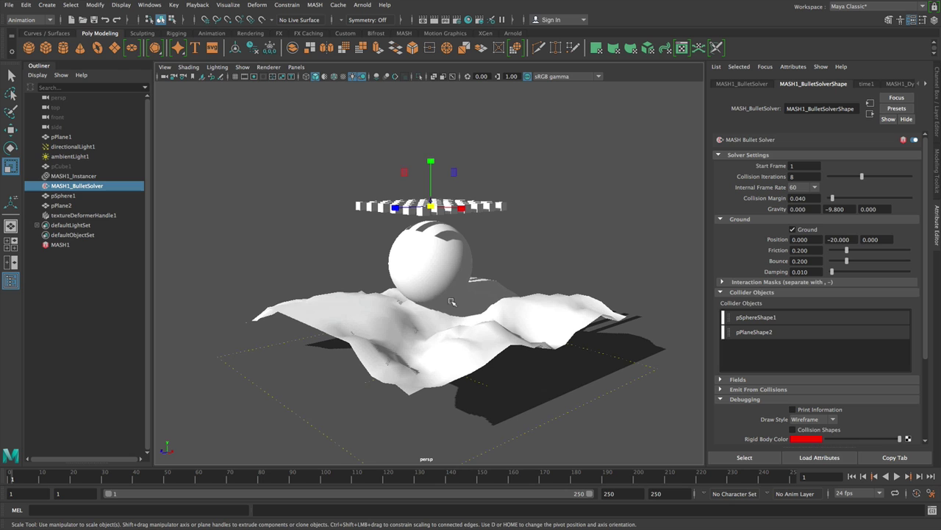
- Set the MASH Collision Shape of pPlaneShape2 to Mesh
{"action": "double_click", "coordinate": [754, 331]}
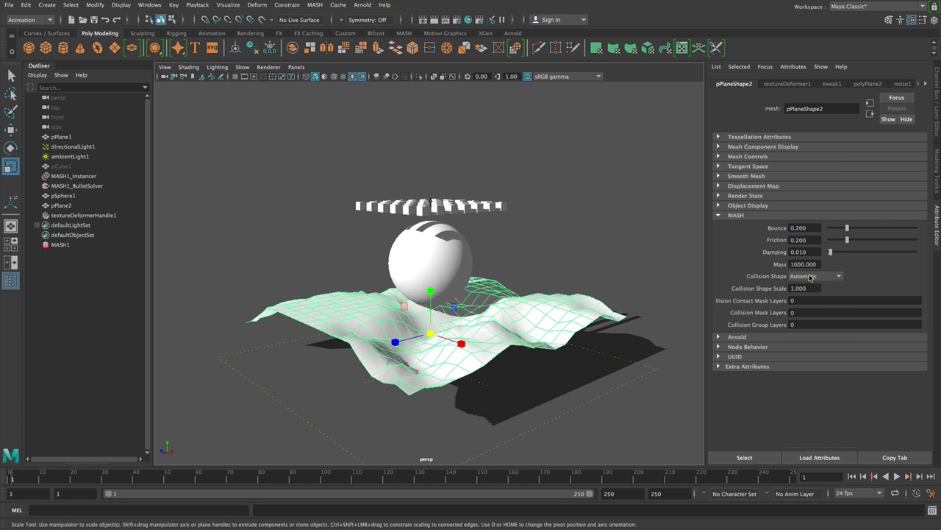
{"action": "left_click", "coordinate": [811, 276]}
{"action": "left_click", "coordinate": [809, 326]}
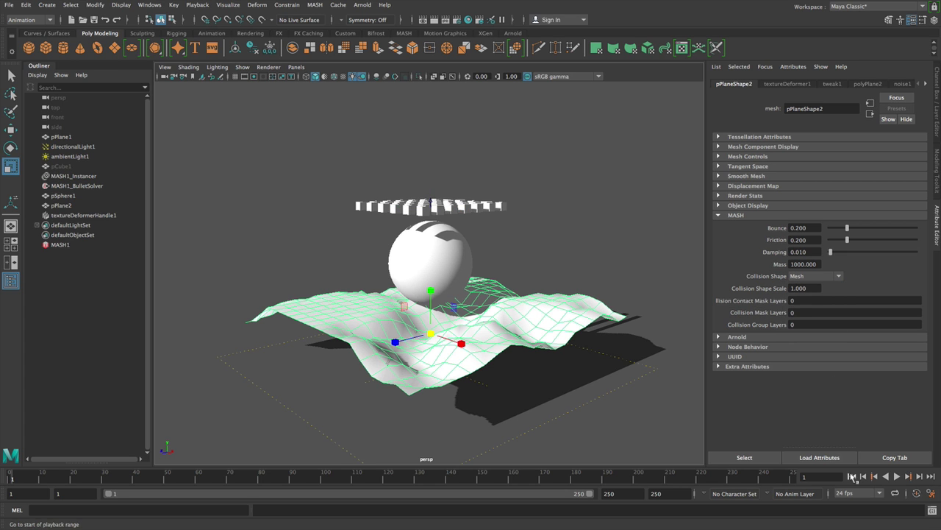
- Play the simulation again, examine how the cubes rest on the rippled plane, and clear the selection
{"action": "left_click", "coordinate": [898, 476]}
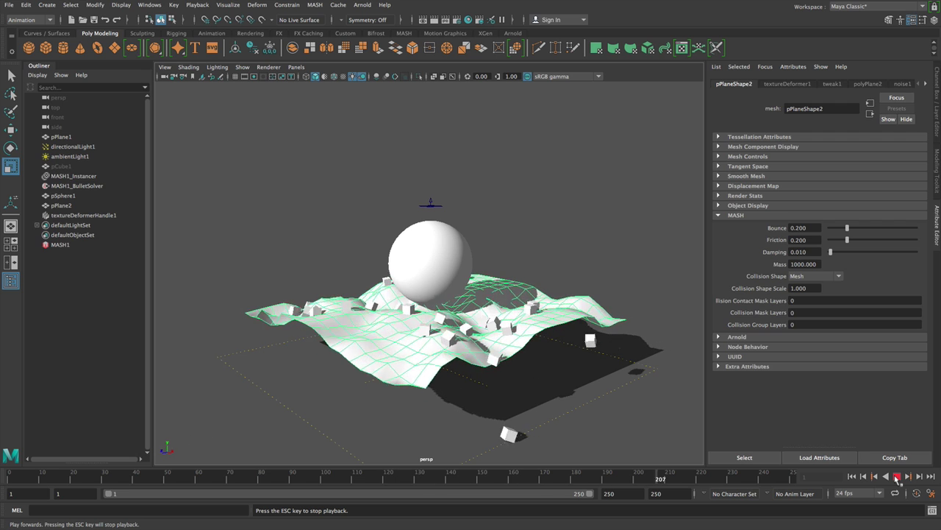
{"action": "left_click", "coordinate": [896, 476]}
{"action": "right_click_drag", "start_coordinate": [599, 370], "coordinate": [625, 369], "text": "alt"}
{"action": "middle_click_drag", "start_coordinate": [624, 369], "coordinate": [544, 318], "text": "alt"}
{"action": "left_click_drag", "start_coordinate": [546, 320], "coordinate": [547, 324], "text": "alt"}
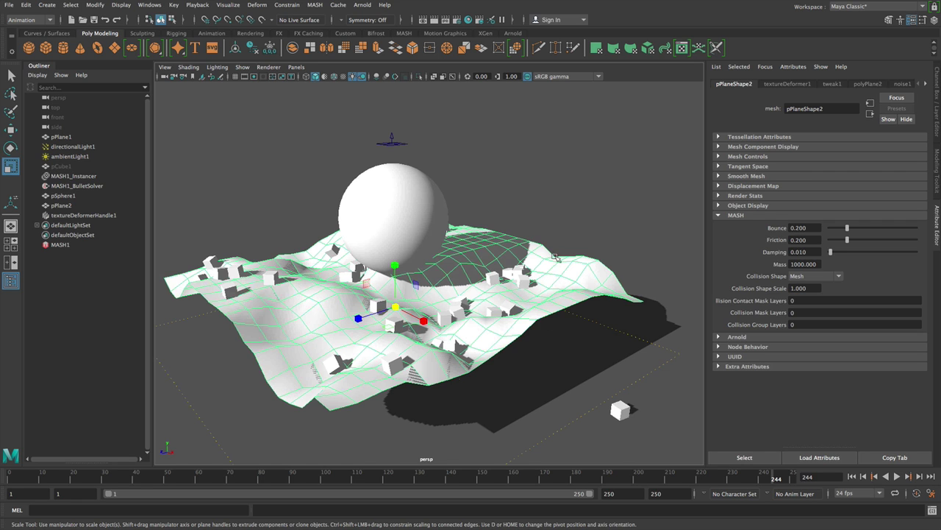
{"action": "left_click", "coordinate": [577, 234]}
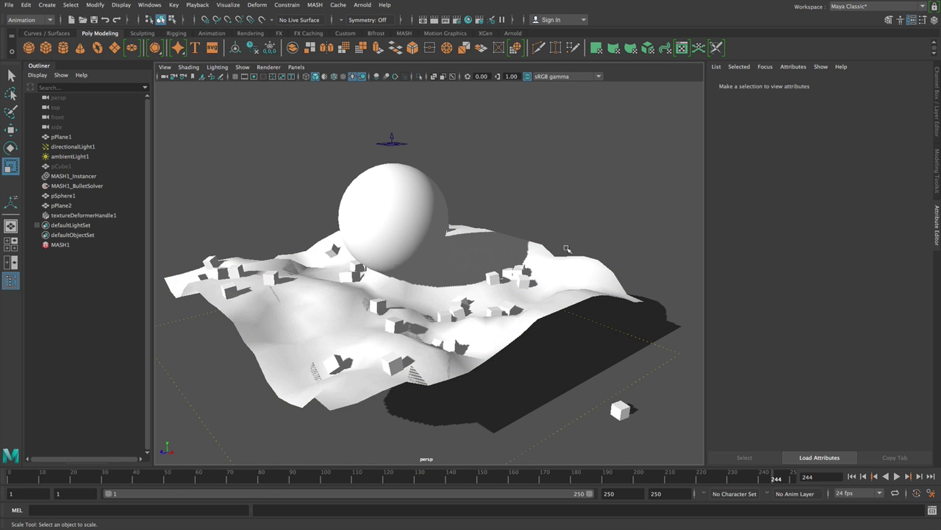